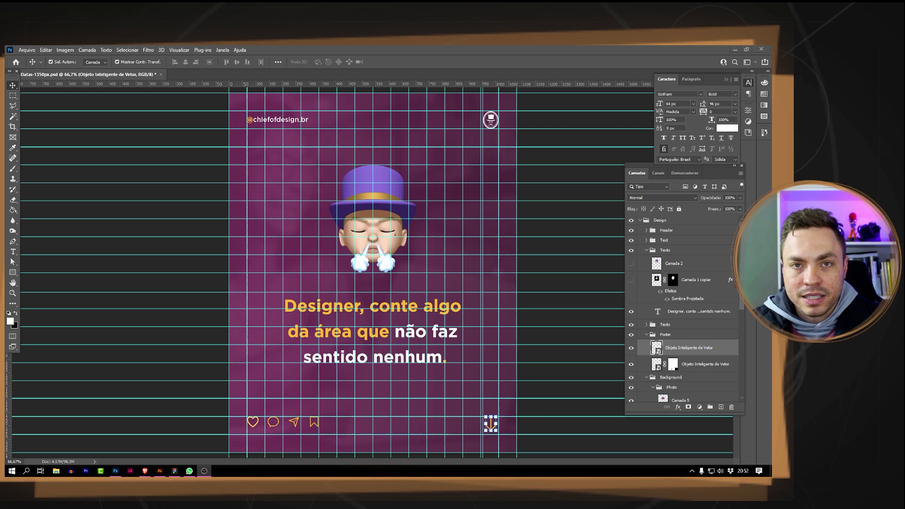
Step: In Illustrator, enlarge the CLÃ DO TERROR logo slightly on its artboard
left_click(159, 471)
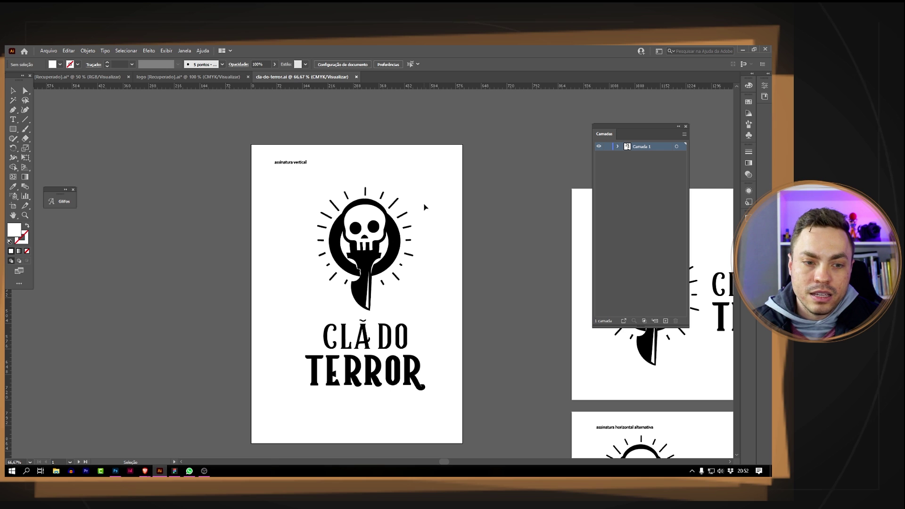
scroll(426, 207, "down", 1)
left_click_drag(287, 180, 459, 380)
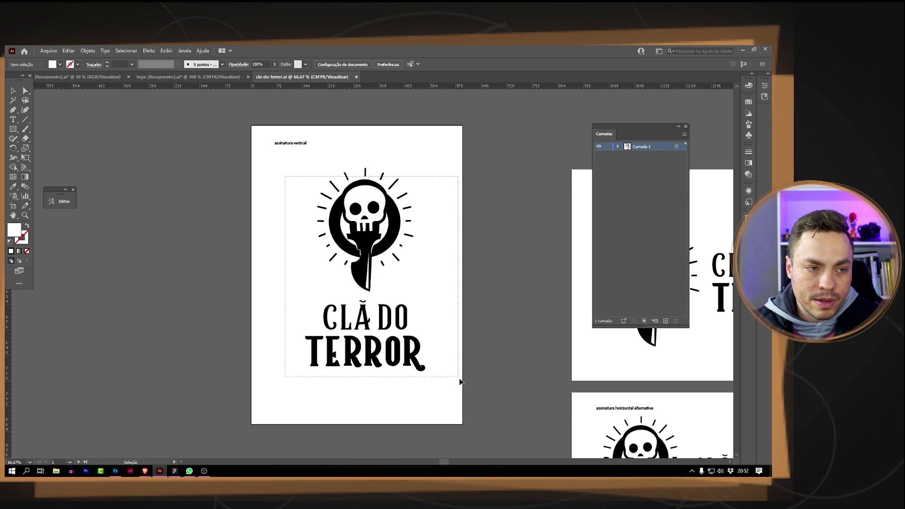
mouse_move(425, 168)
left_mouse_down()
mouse_move(628, 76)
mouse_move(374, 330)
mouse_move(432, 290)
left_mouse_up()
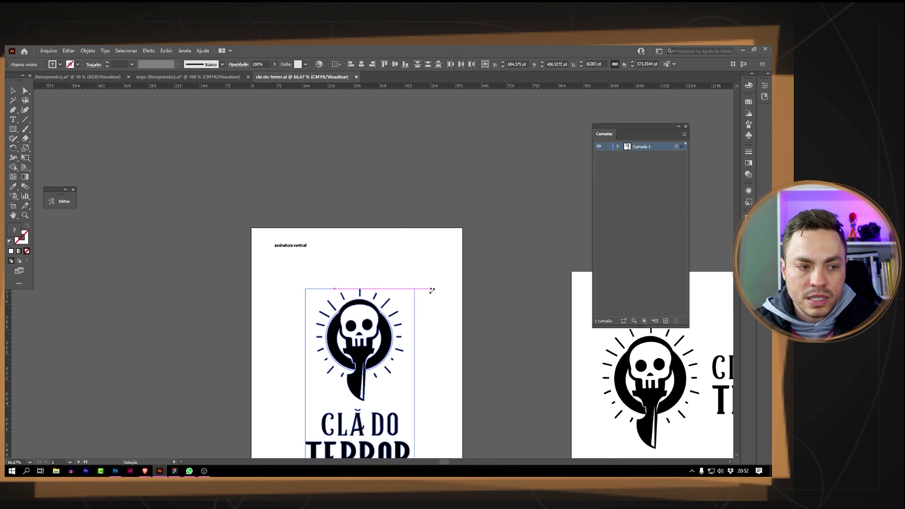
scroll(419, 311, "down", 2)
left_click(429, 342)
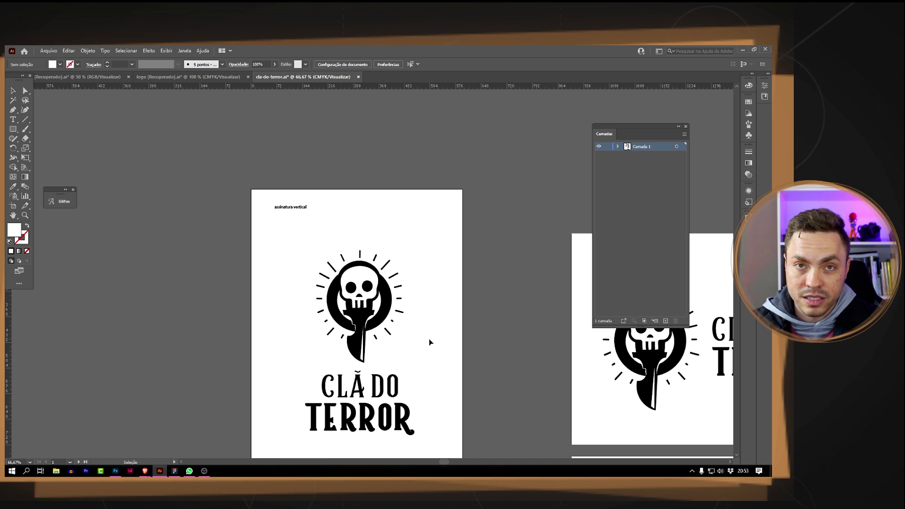
Step: Select the logo to show its anchor points, then return to the Selection tool
scroll(429, 343, "down", 1)
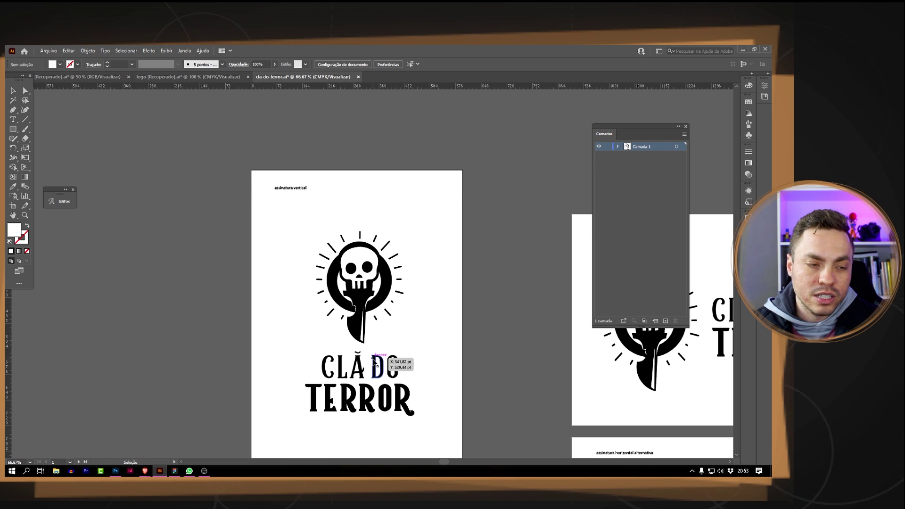
scroll(421, 393, "down", 1)
left_click(335, 216)
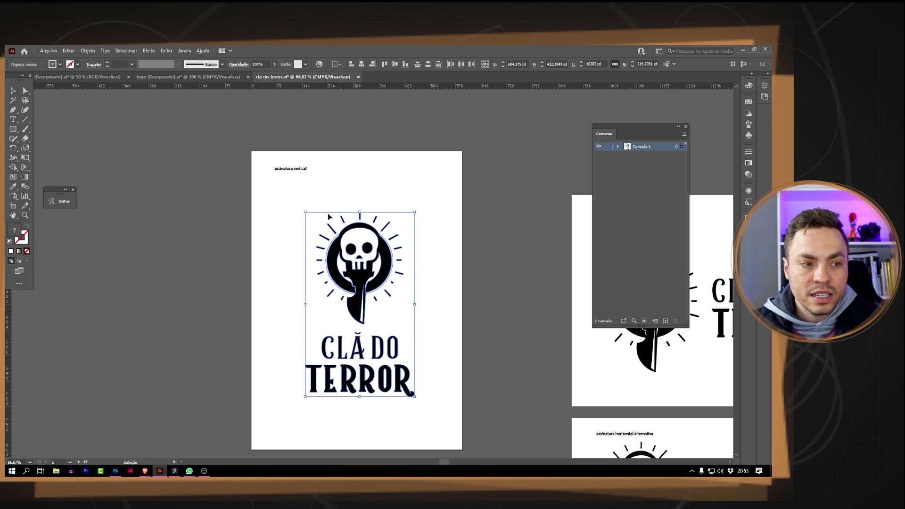
key("a")
key("ctrl")
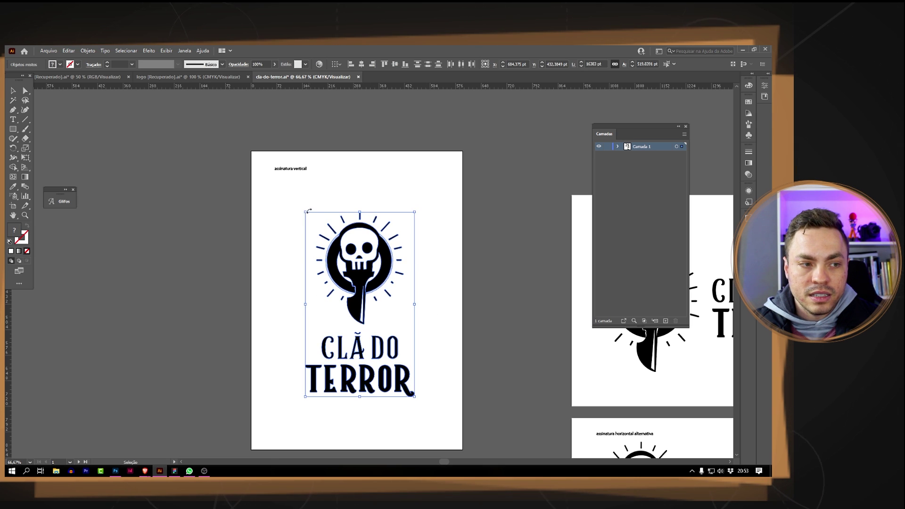
key("v")
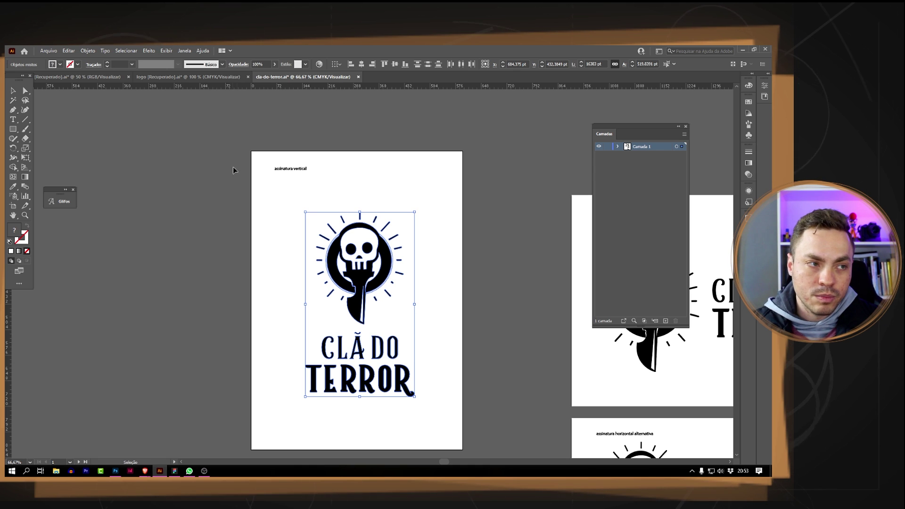
Step: Widen the WP Elementor logo slightly and briefly show its anchor points
left_click(193, 76)
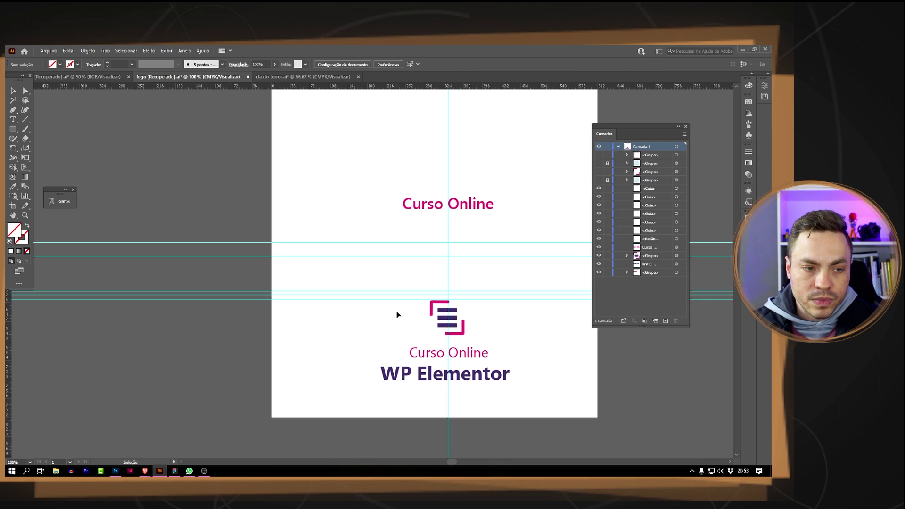
left_click_drag(513, 378, 516, 338)
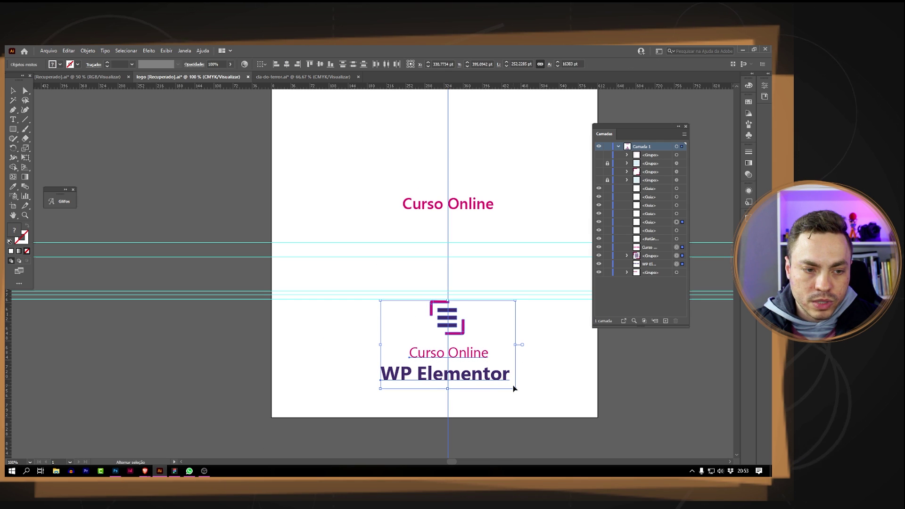
mouse_move(514, 390)
left_mouse_down()
mouse_move(532, 405)
mouse_move(516, 391)
left_mouse_up()
key("a")
key("v")
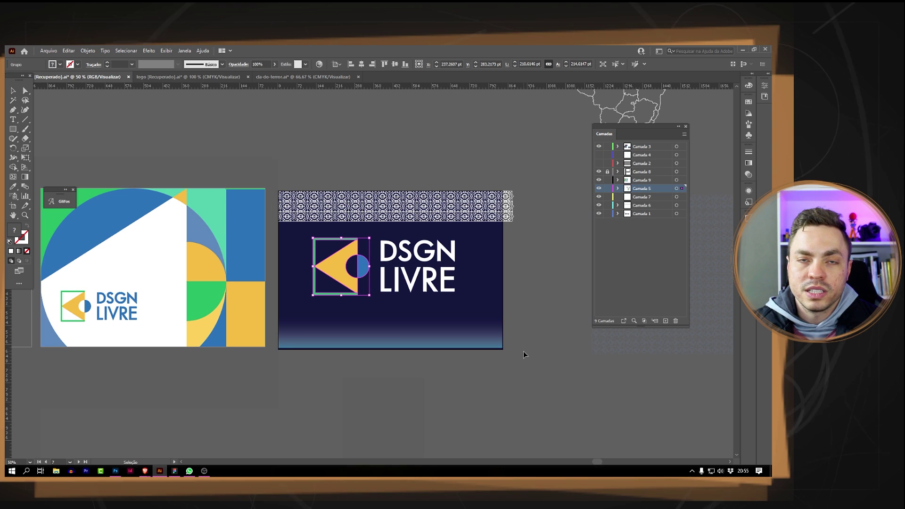
Step: Move the DSGN LIVRE logo up off its artboard and reposition it on the canvas
left_click_drag(394, 286, 416, 169)
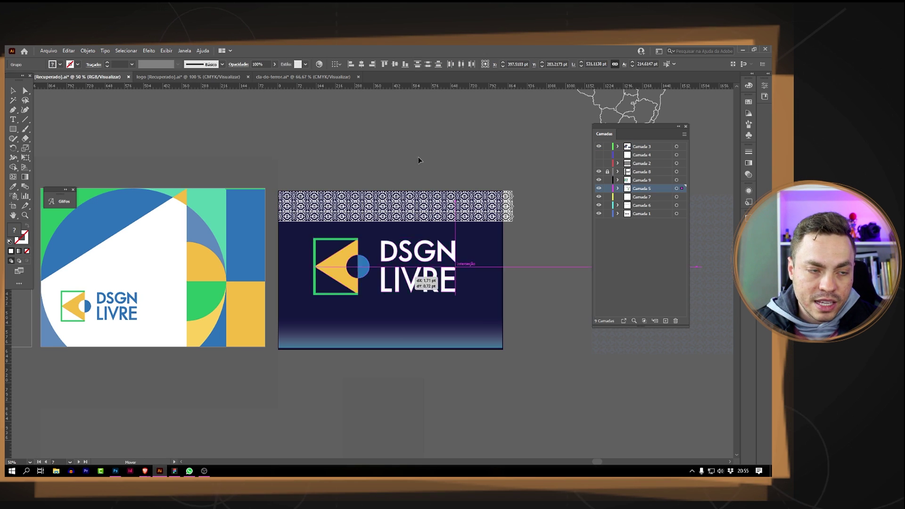
scroll(430, 210, "up", 2)
scroll(430, 210, "up", 2)
scroll(430, 210, "up", 2)
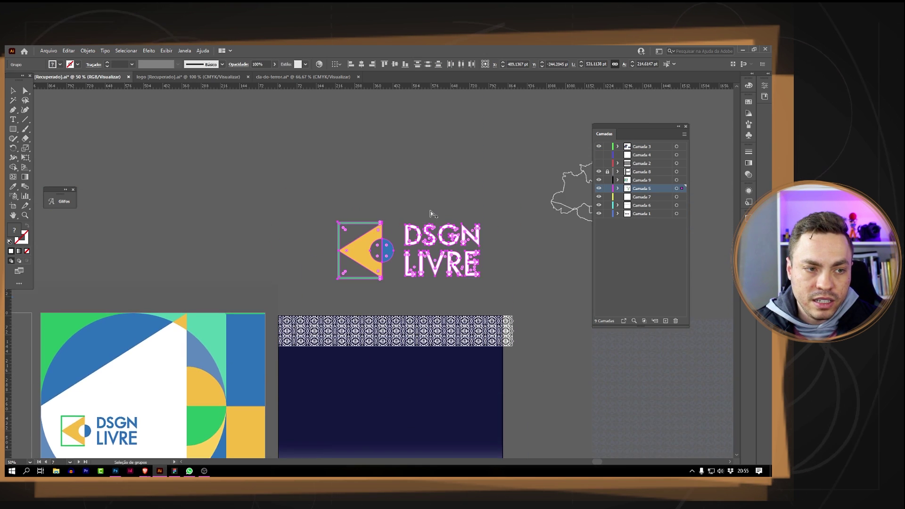
scroll(430, 211, "up", 2)
left_click(547, 362)
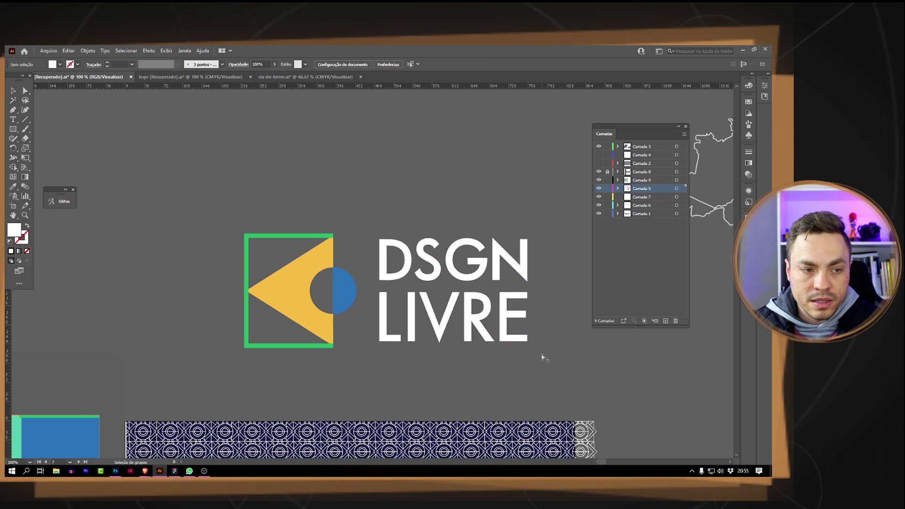
scroll(542, 357, "up", 1)
mouse_move(316, 300)
left_mouse_down()
mouse_move(155, 157)
mouse_move(524, 351)
left_mouse_up()
left_click_drag(228, 221, 258, 194)
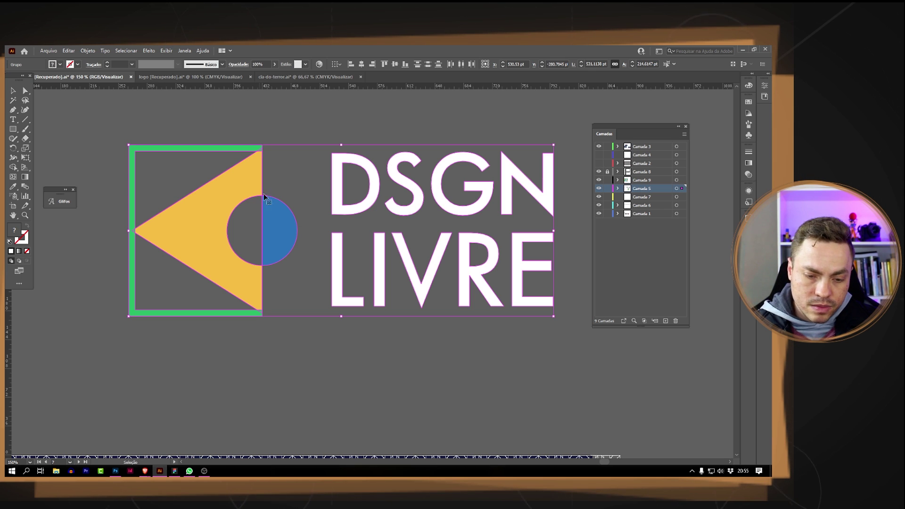
left_click(309, 346)
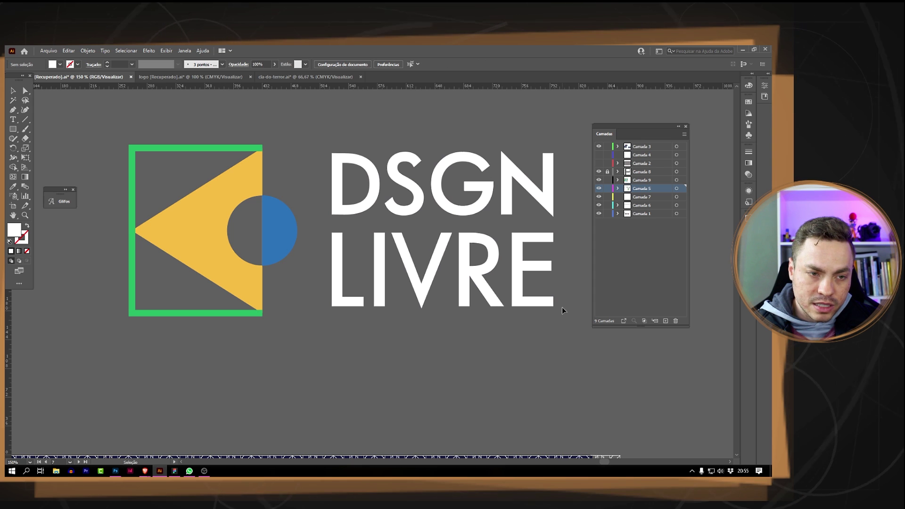
Step: Select the DSGN LIVRE lettering, then select the whole CLÃ DO TERROR logo in its document
left_click_drag(567, 324, 317, 135)
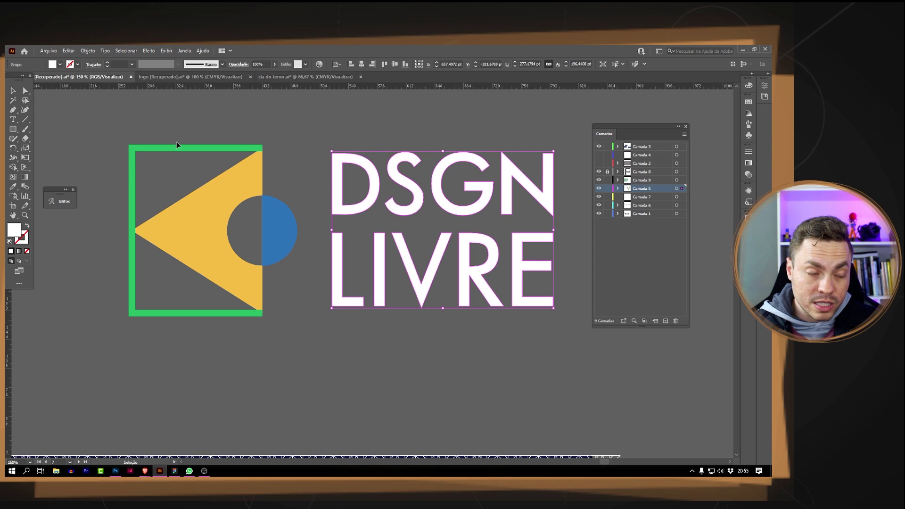
left_click(200, 77)
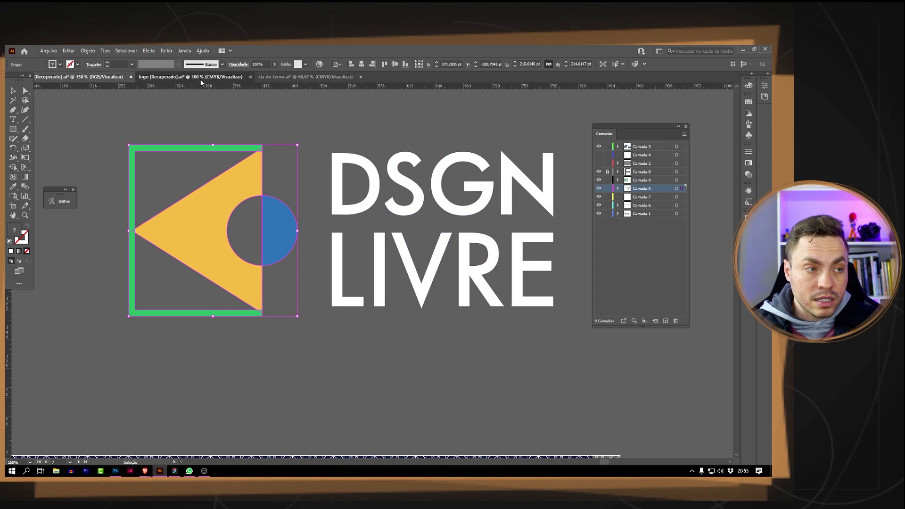
left_click(306, 77)
left_click_drag(295, 206, 458, 409)
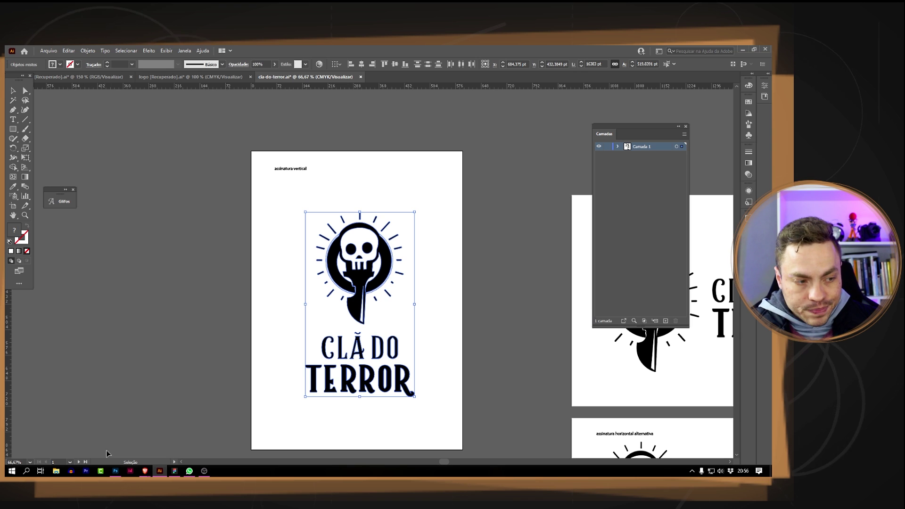
Step: In Photoshop, enlarge the memoji far beyond its original size in the purple post
left_click(115, 471)
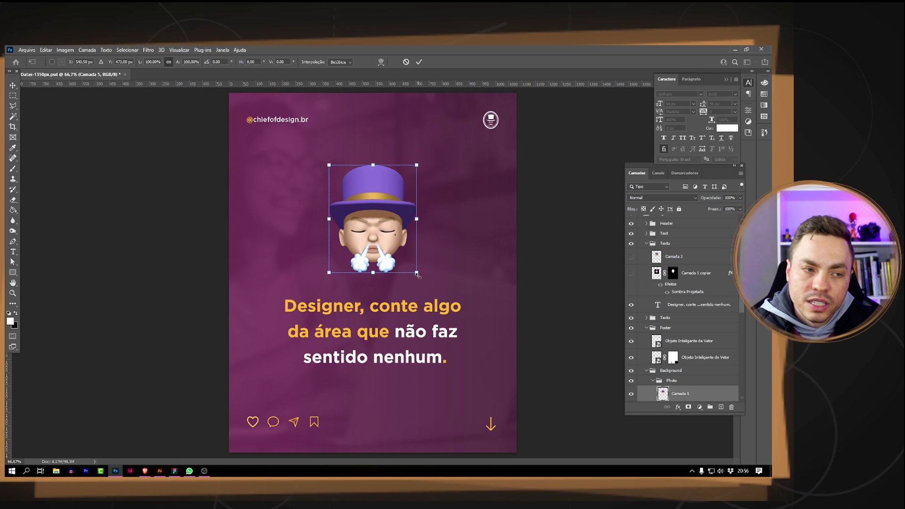
mouse_move(416, 273)
left_mouse_down()
mouse_move(531, 423)
mouse_move(397, 222)
mouse_move(466, 316)
mouse_move(434, 276)
mouse_move(419, 293)
mouse_move(431, 259)
mouse_move(422, 283)
left_mouse_up()
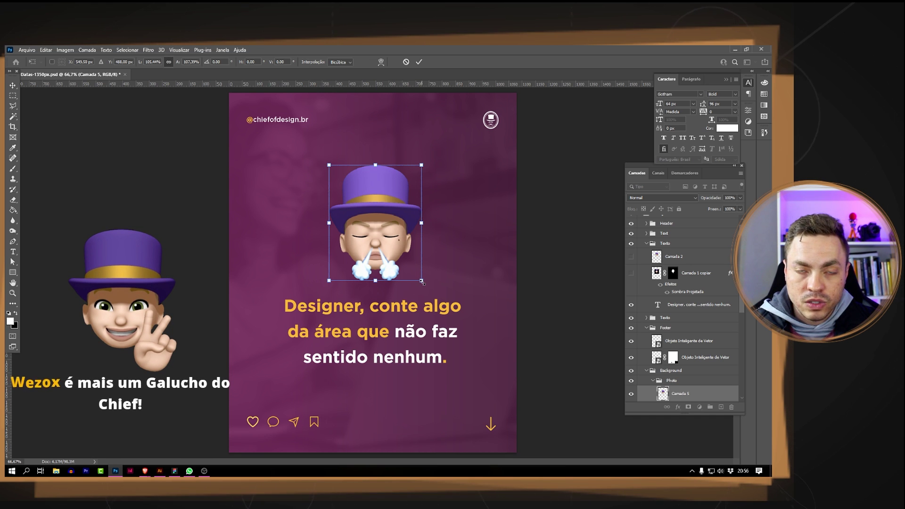
left_click_drag(422, 281, 568, 451)
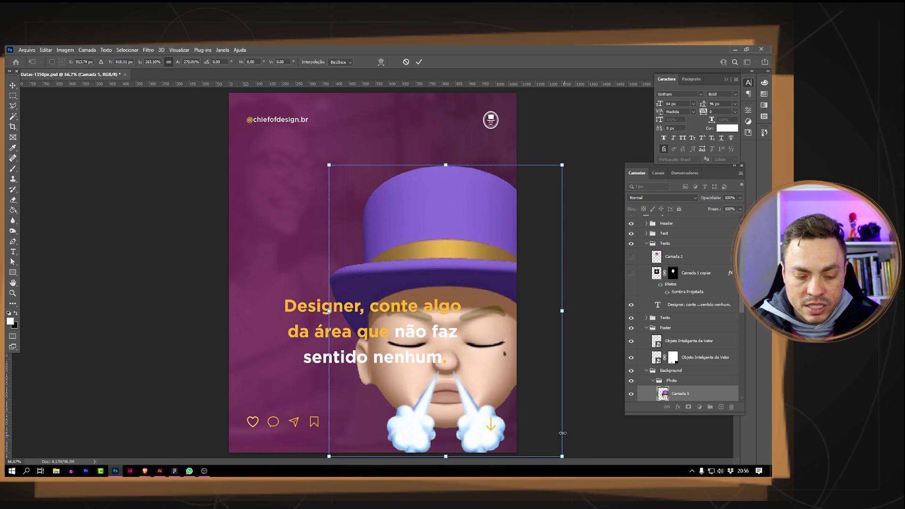
key("Return")
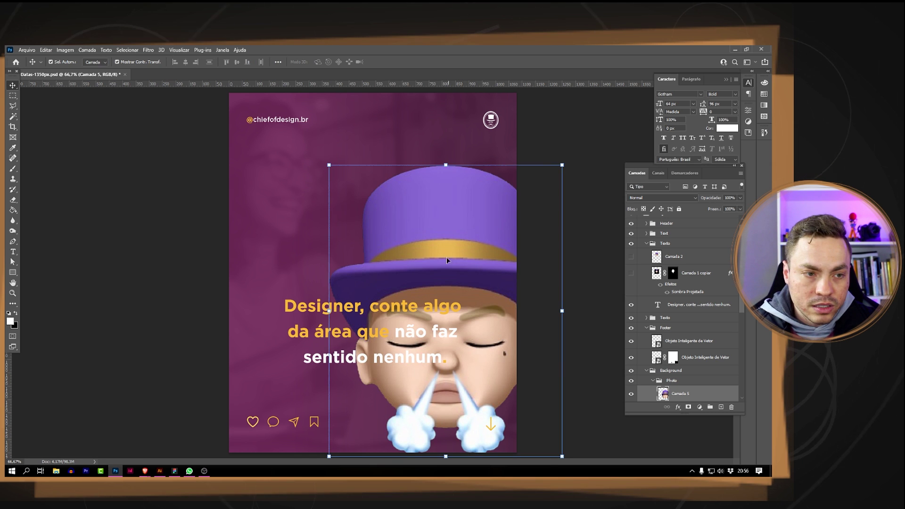
Step: Zoom to view the pixelated memoji, then undo the enlargement
scroll(445, 264, "up", 2)
scroll(443, 279, "up", 2)
scroll(444, 278, "up", 2)
scroll(443, 278, "up", 1)
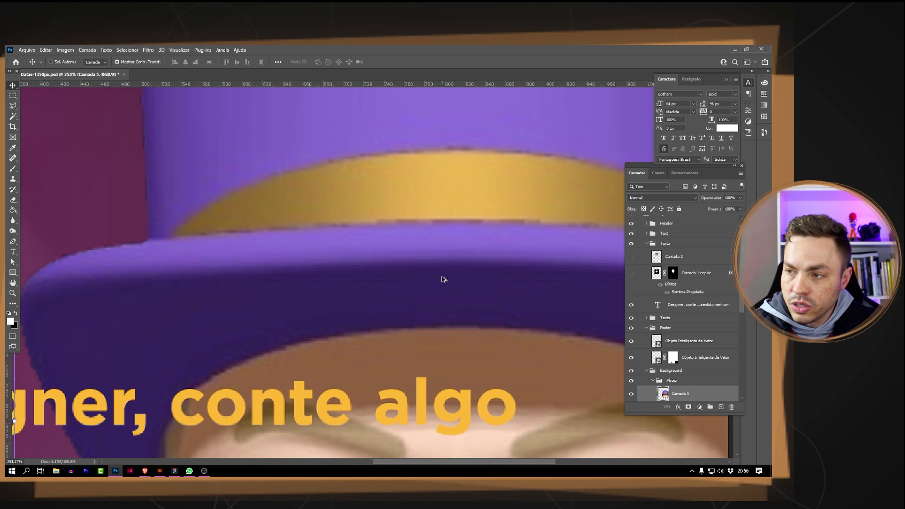
scroll(443, 279, "down", 1)
scroll(443, 279, "down", 2)
scroll(443, 279, "down", 2)
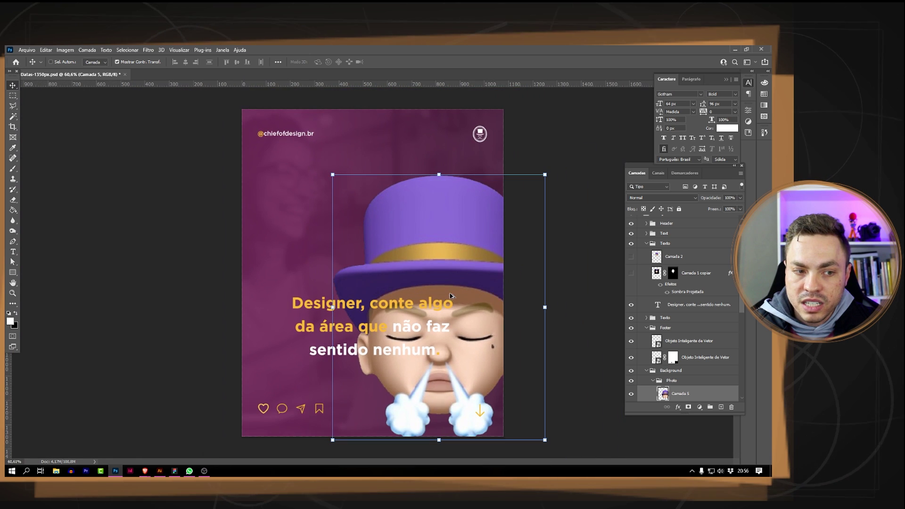
key("ctrl+z")
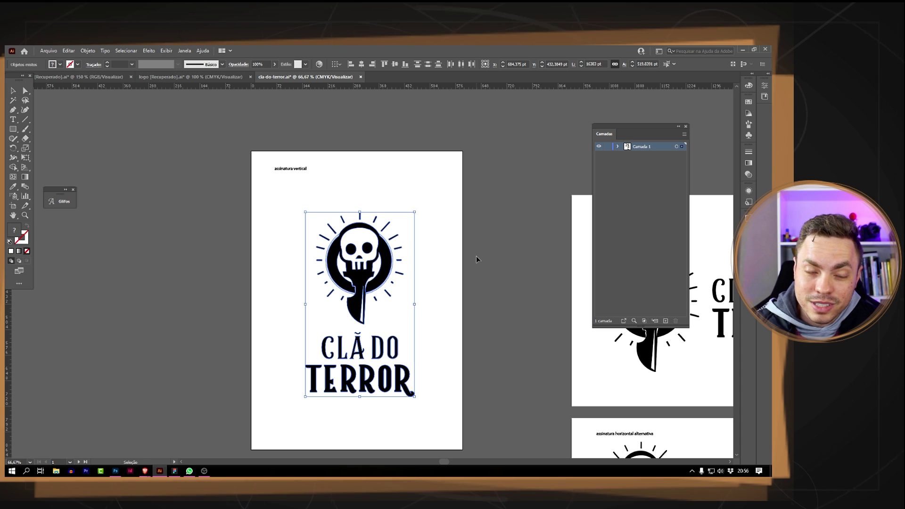
Step: Reselect the whole CLÃ DO TERROR logo and its text, then bring Photoshop's purple post forward
left_click(478, 283)
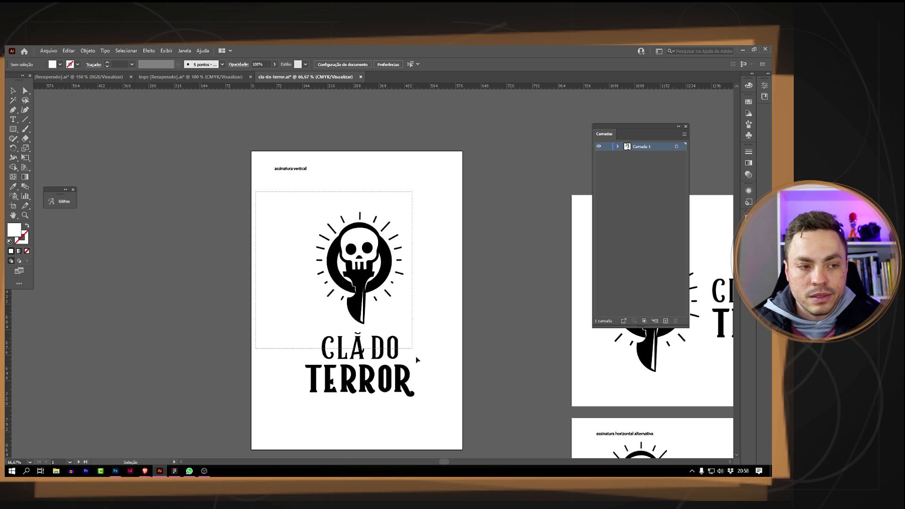
left_click_drag(277, 202, 438, 405)
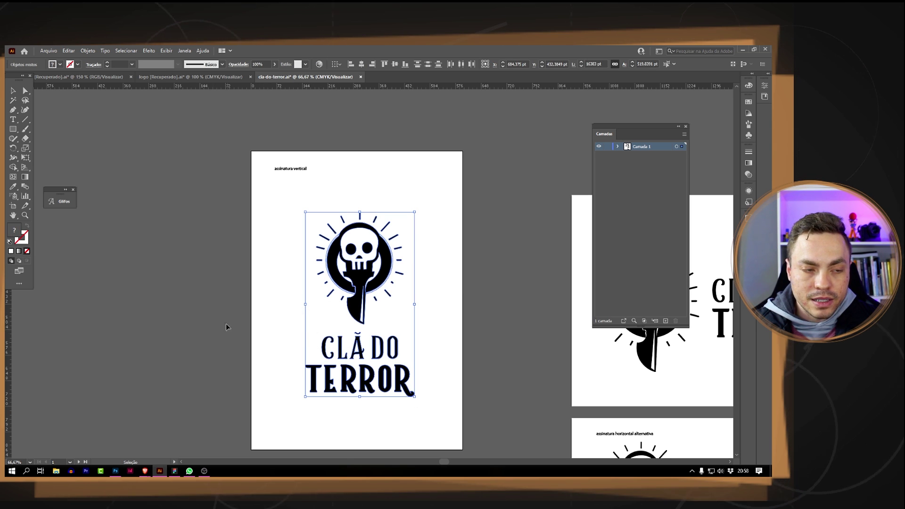
mouse_move(115, 470)
left_click(114, 441)
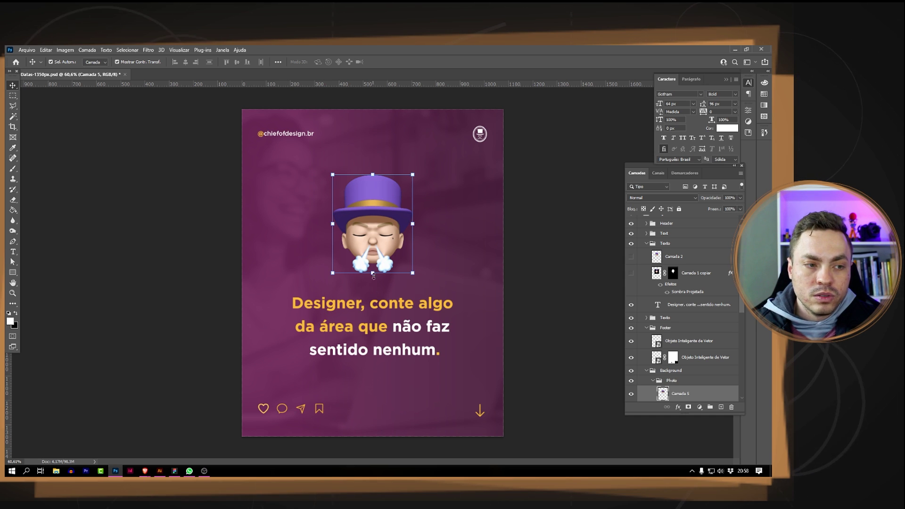
Step: Shrink the memoji slightly, then minimize Photoshop to return to Illustrator
left_click_drag(372, 272, 371, 263)
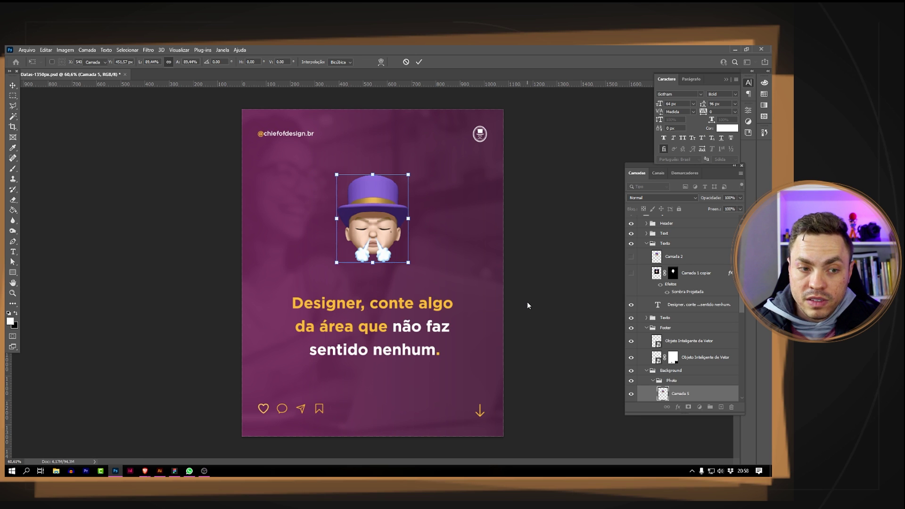
key("Return")
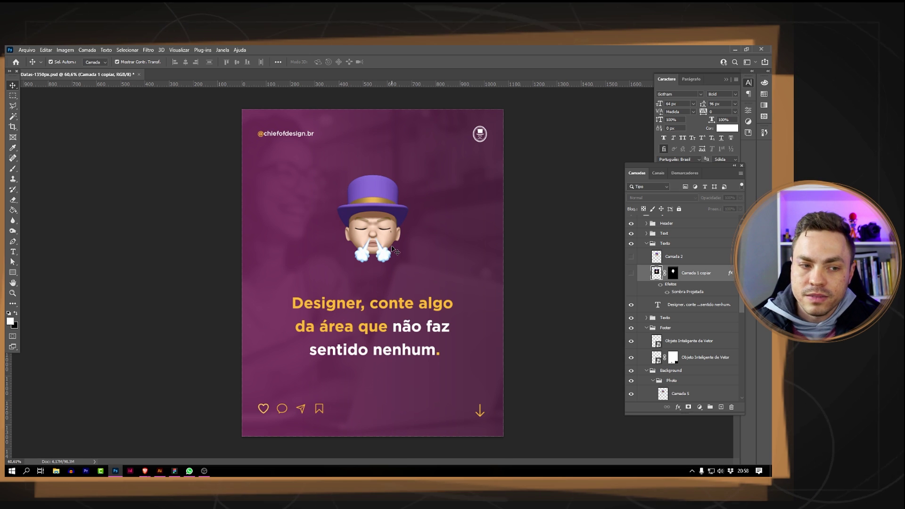
left_click(731, 48)
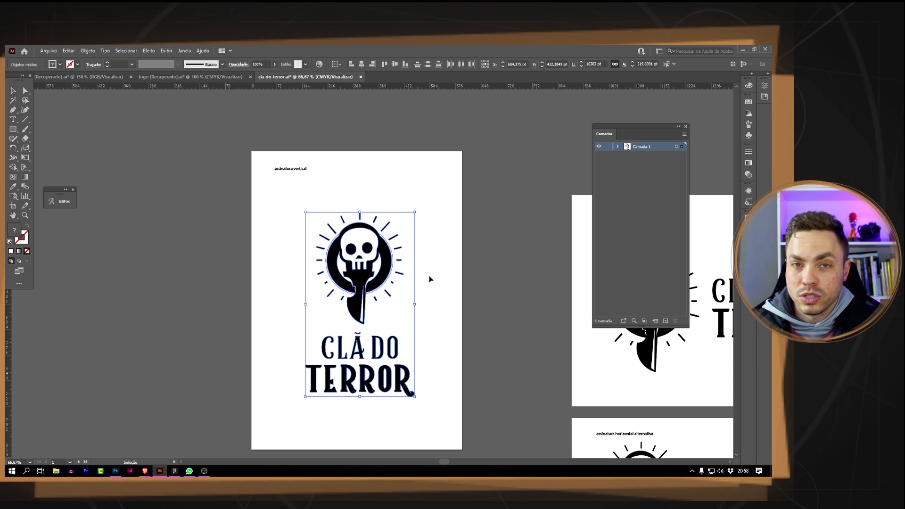
Step: Select the CLÃ DO TERROR logo and drag it into the Photoshop post as a vector smart object
left_click(257, 222)
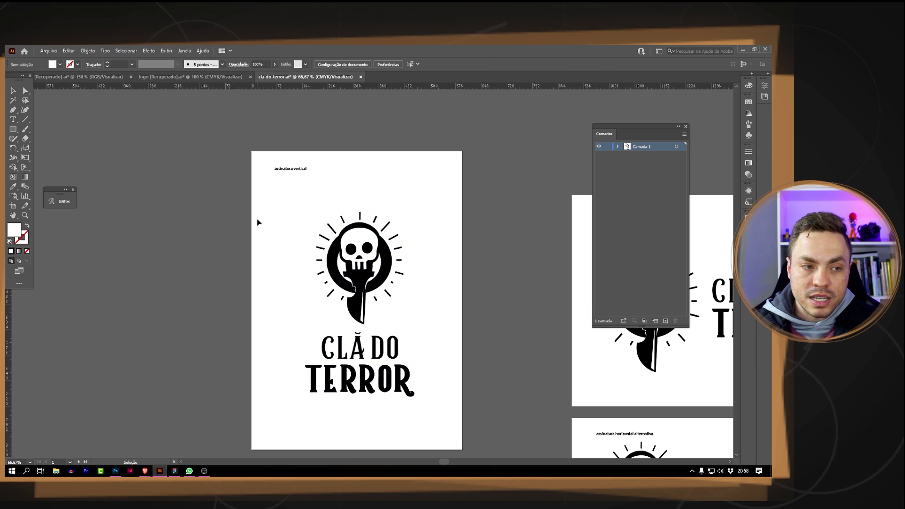
left_click_drag(258, 222, 462, 421)
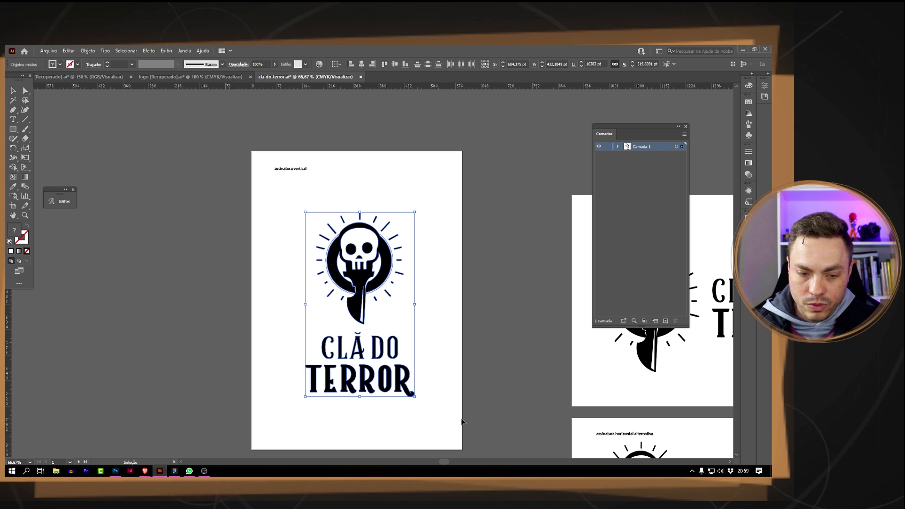
left_click(302, 247)
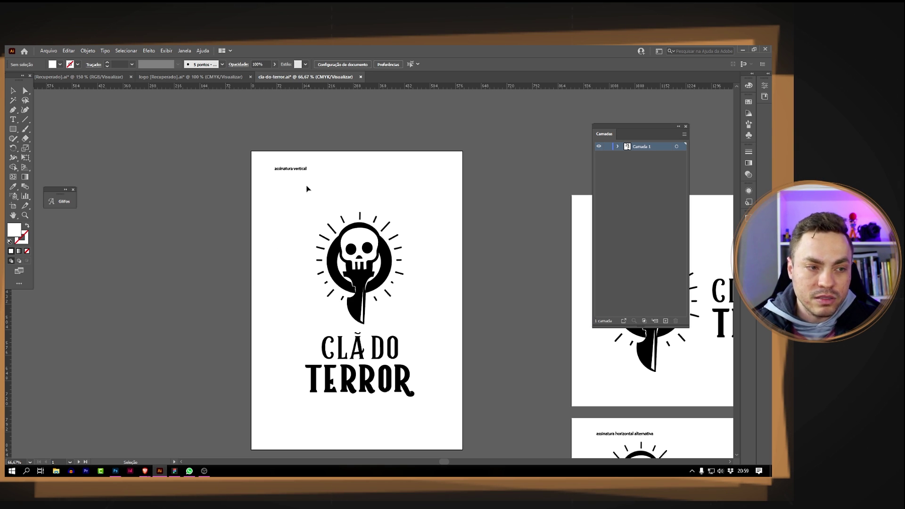
left_click_drag(360, 277, 93, 447)
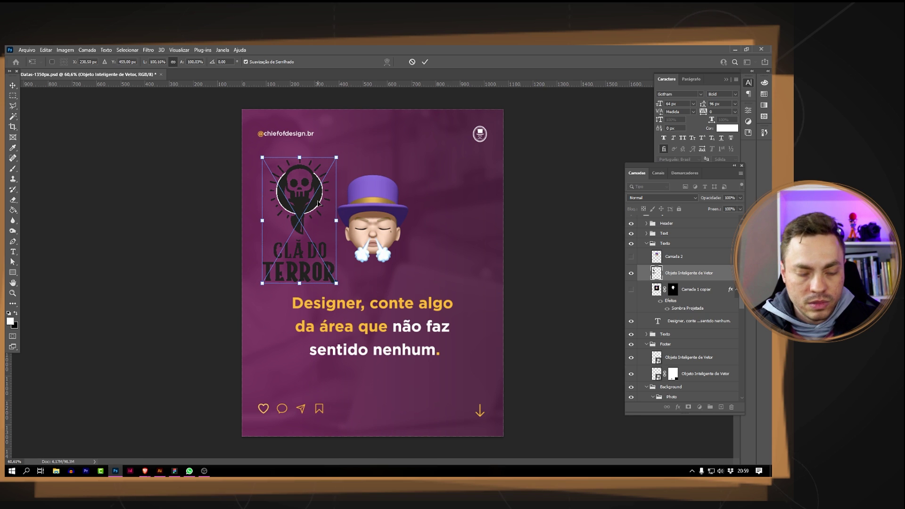
Step: Place the logo, move it beside the memoji, then delete it from the post
key("Return")
left_click_drag(313, 188, 435, 241)
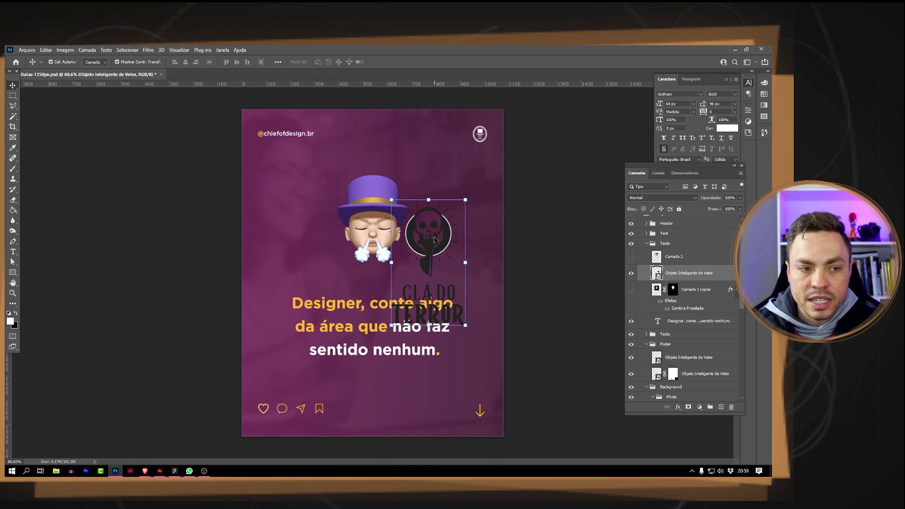
key("Delete")
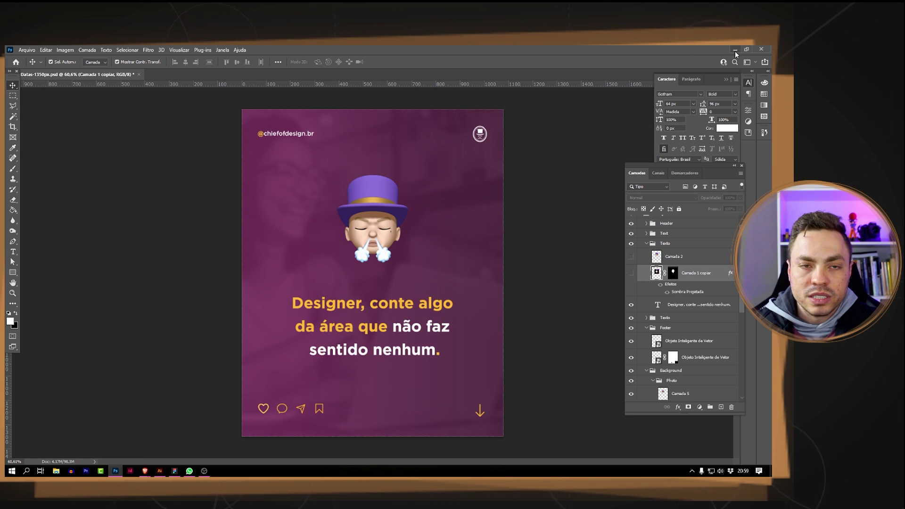
Step: Back in Illustrator, scale the logo up to fill most of the artboard and isolate its group
left_click(735, 50)
left_click(464, 257)
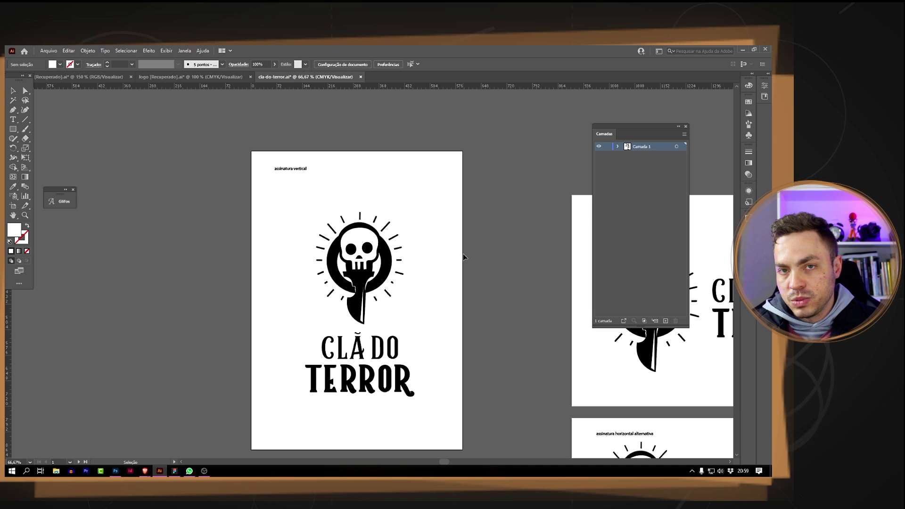
left_click_drag(291, 224, 449, 399)
left_click_drag(415, 212, 422, 231)
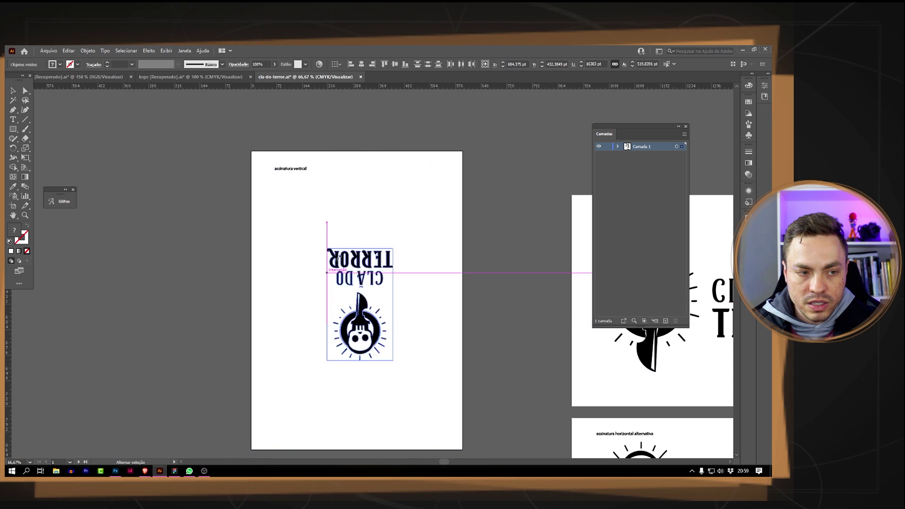
mouse_move(422, 231)
left_mouse_down()
mouse_move(446, 142)
mouse_move(439, 145)
left_mouse_up()
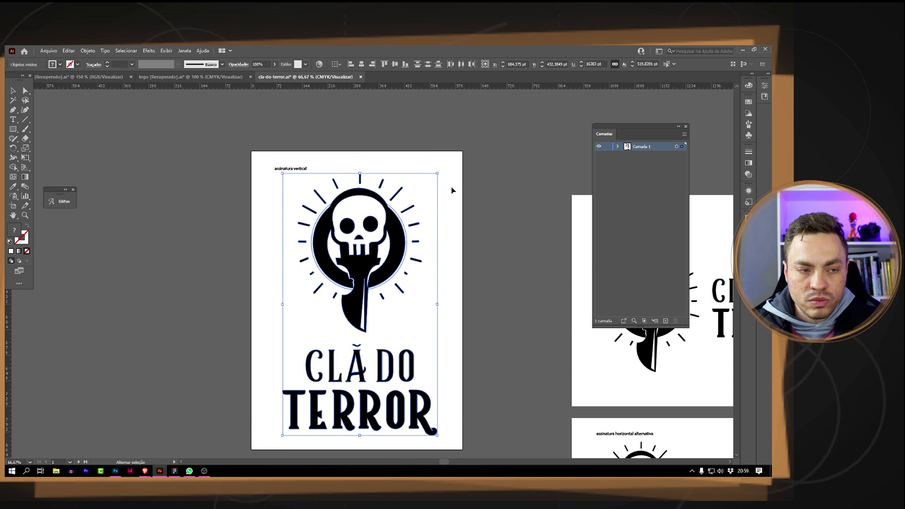
left_click(417, 230)
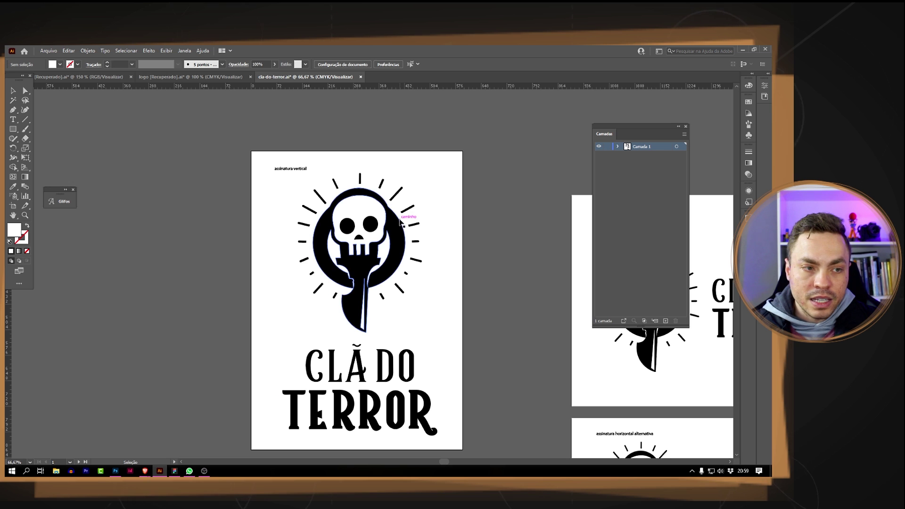
double_click(400, 222)
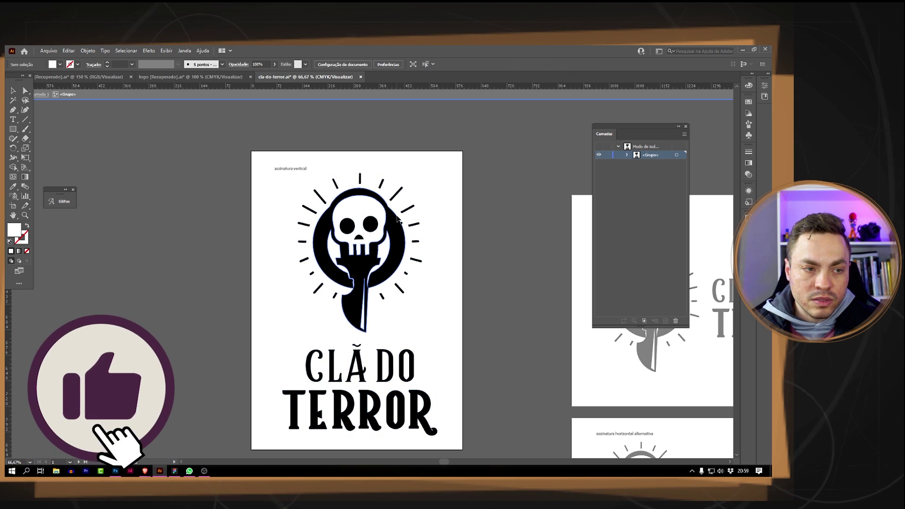
left_click(396, 216)
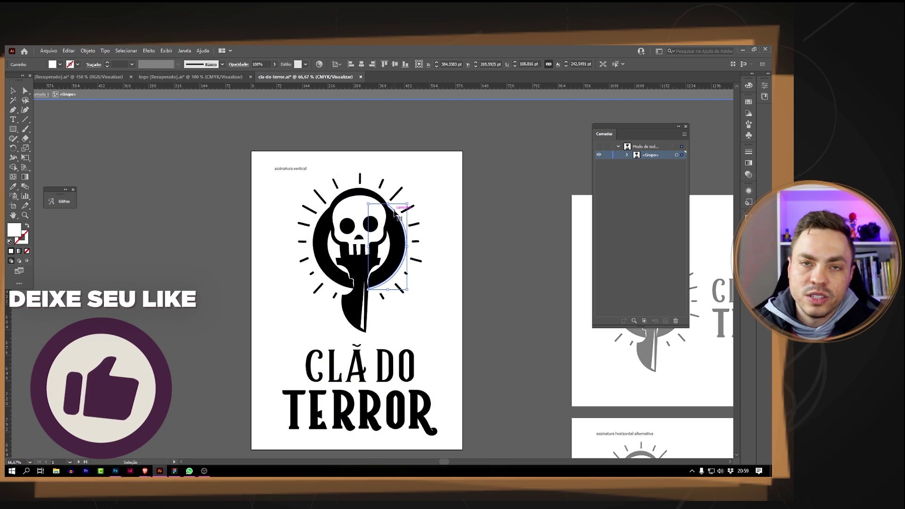
key("ctrl+shift+a")
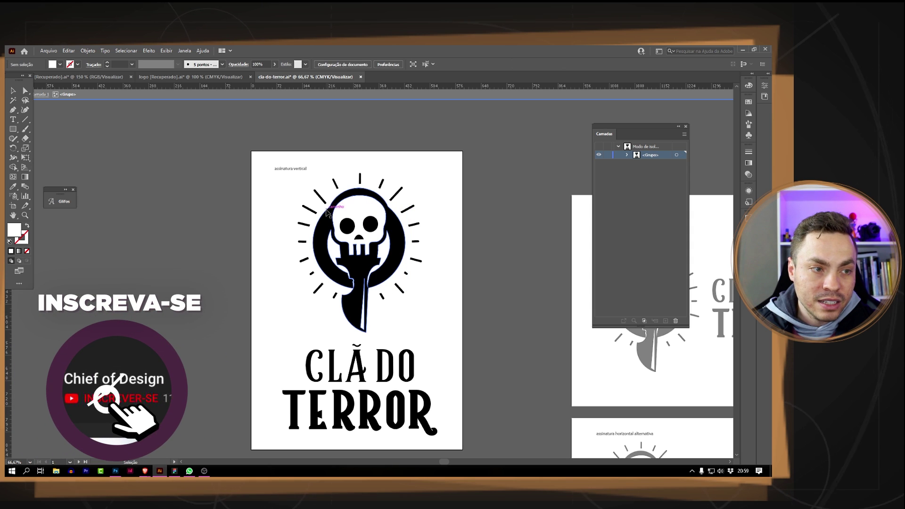
double_click(306, 217)
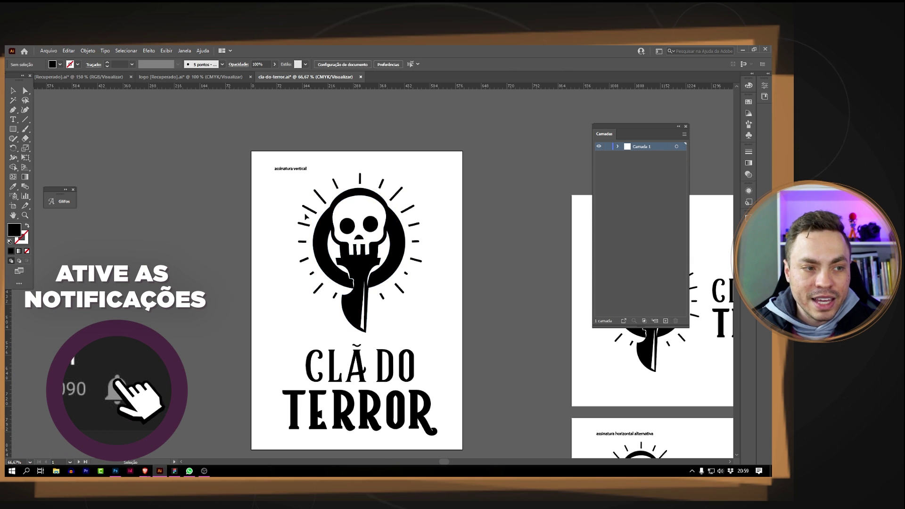
double_click(315, 224)
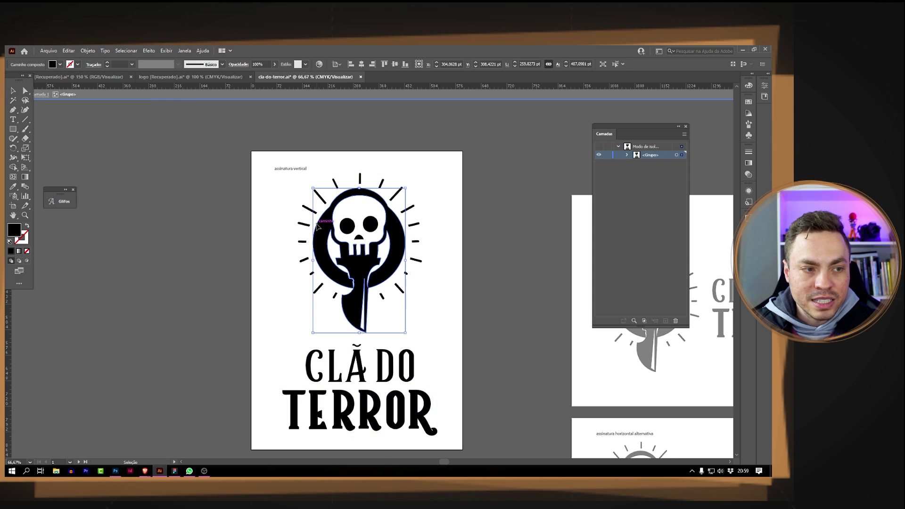
left_click(404, 191)
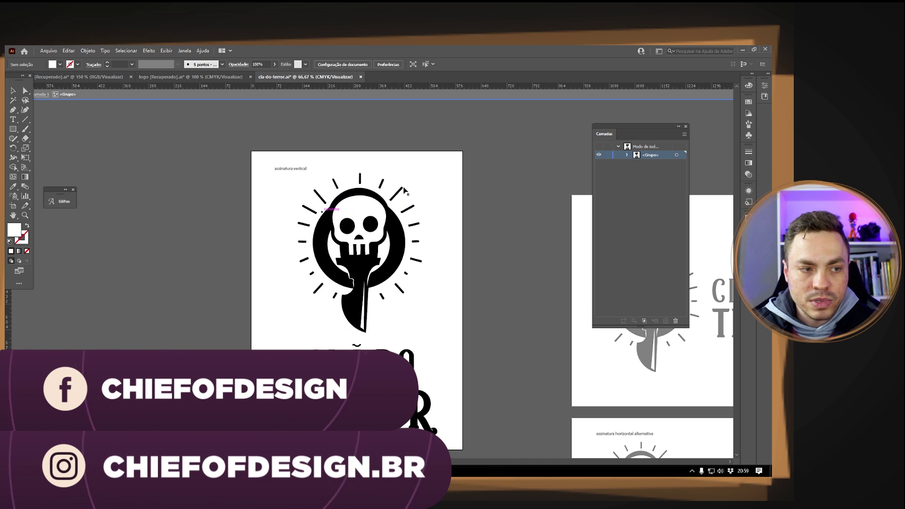